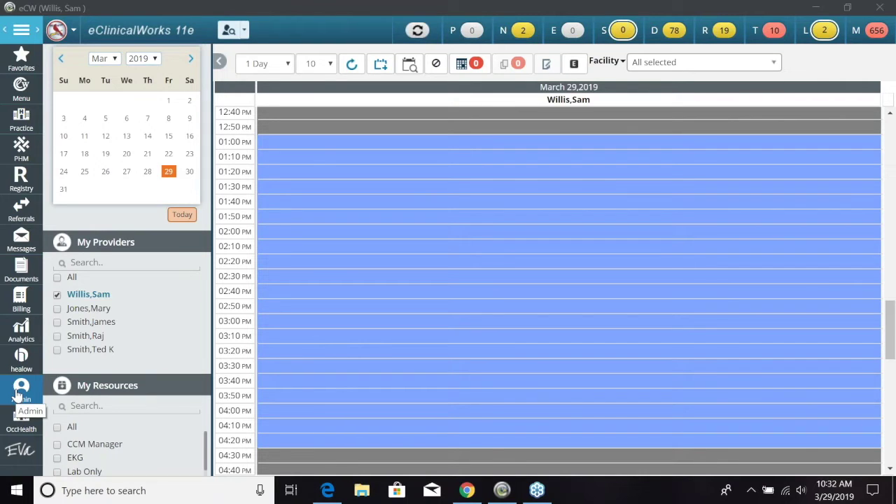
Step: Open the Admin module and sign back in with the user name and account password
{"action": "left_click", "coordinate": [20, 395]}
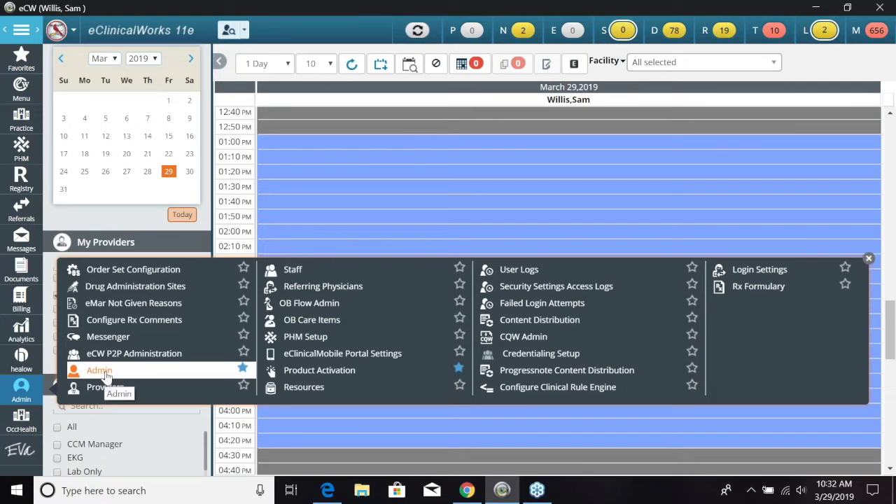
{"action": "left_click", "coordinate": [101, 371]}
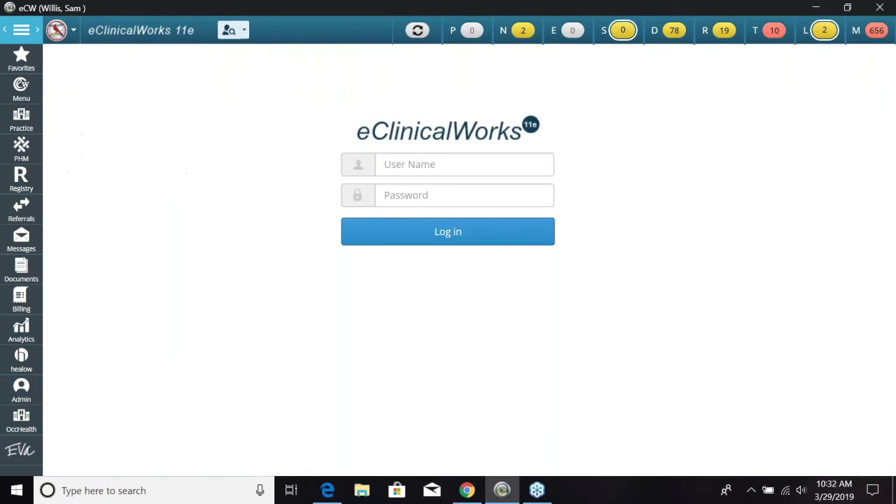
{"action": "left_click", "coordinate": [410, 173]}
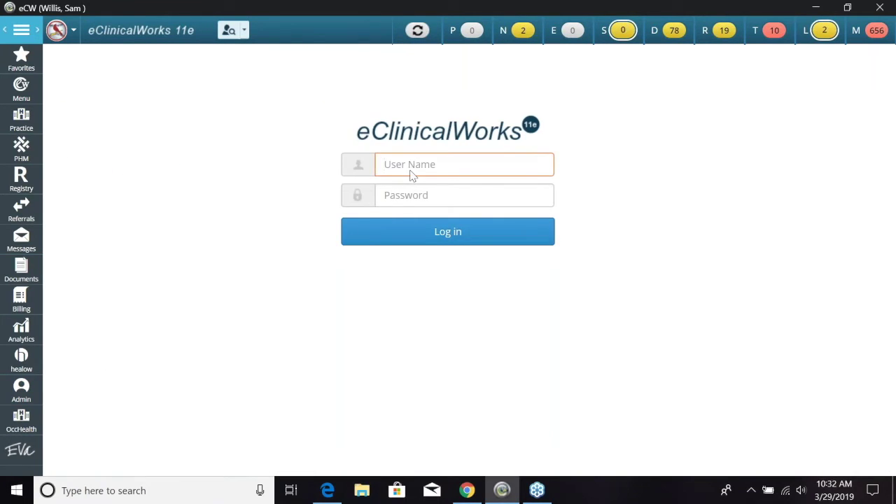
{"action": "type", "text": "sam"}
{"action": "key", "text": "Tab"}
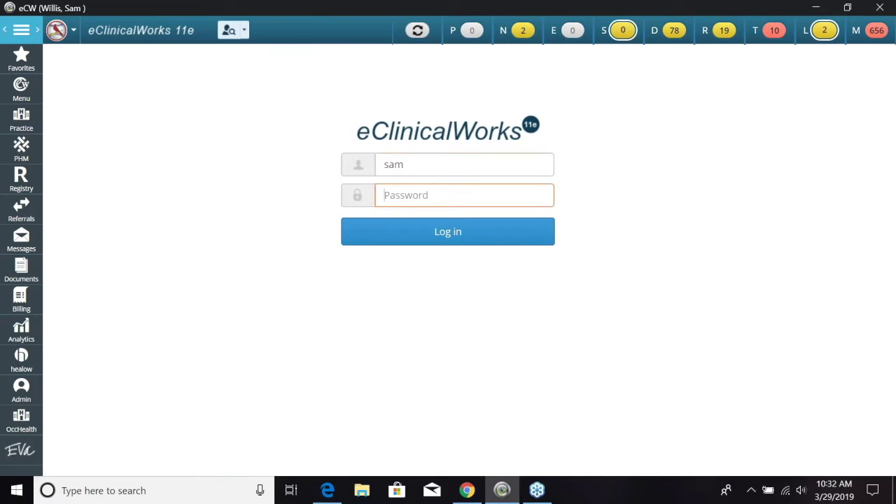
{"action": "key", "text": "ctrl+v"}
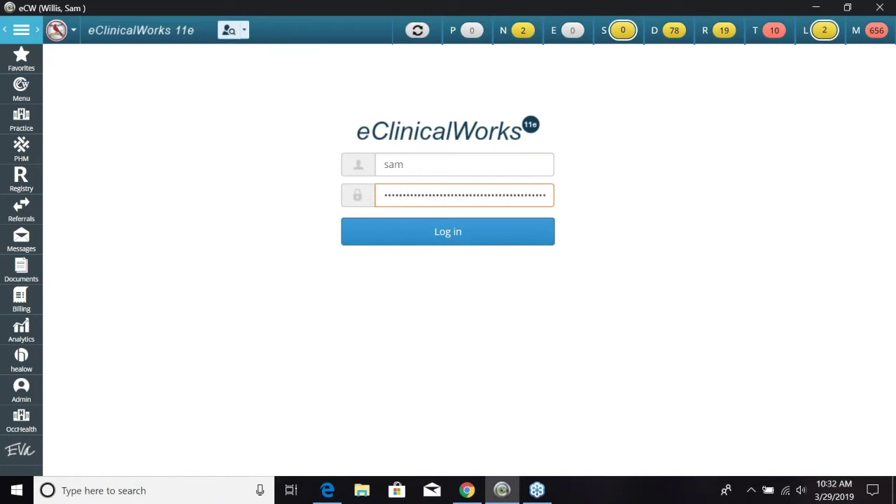
{"action": "key", "text": "Return"}
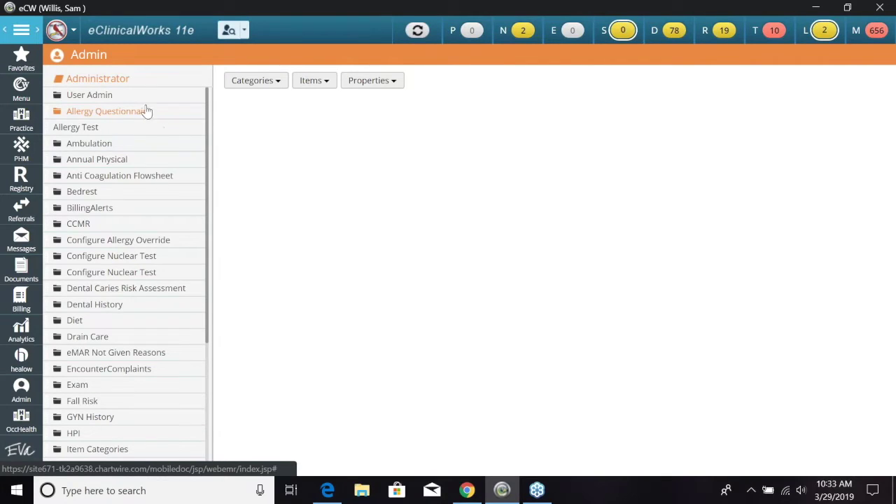
Step: Expand User Admin and open the Visit Type Codes table
{"action": "left_click", "coordinate": [94, 102]}
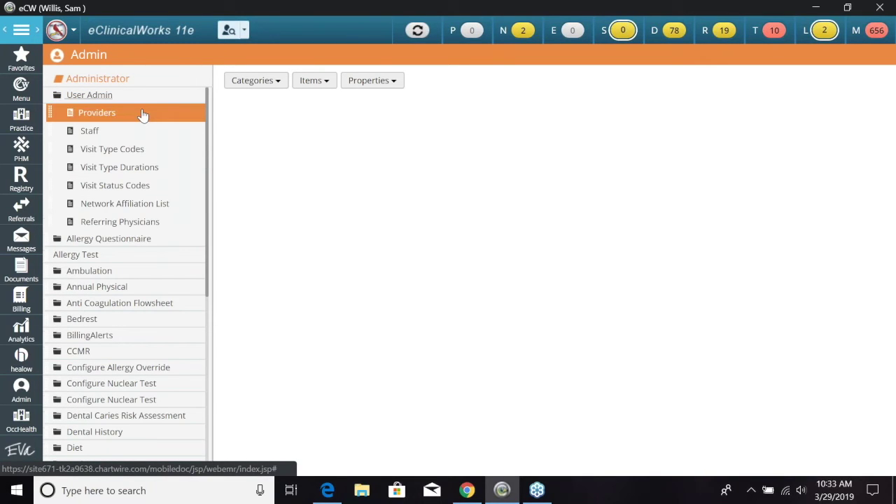
{"action": "left_click", "coordinate": [122, 151]}
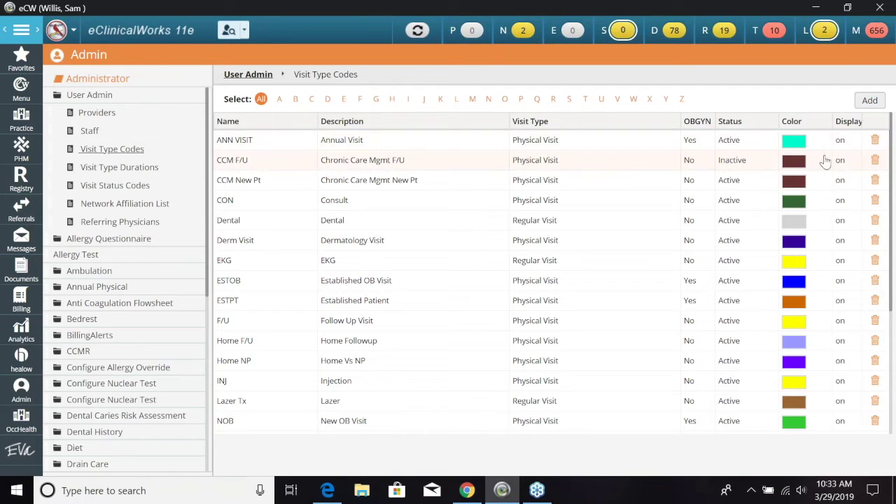
{"action": "left_click", "coordinate": [560, 145]}
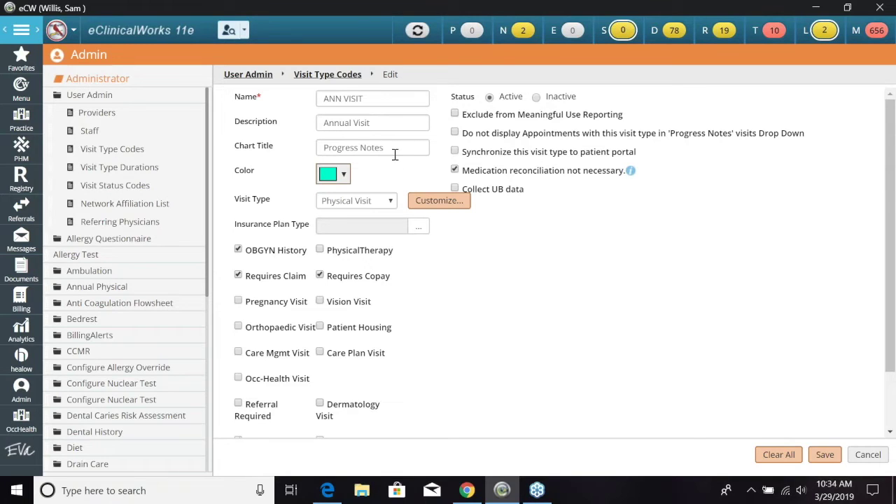
{"action": "left_click", "coordinate": [345, 175]}
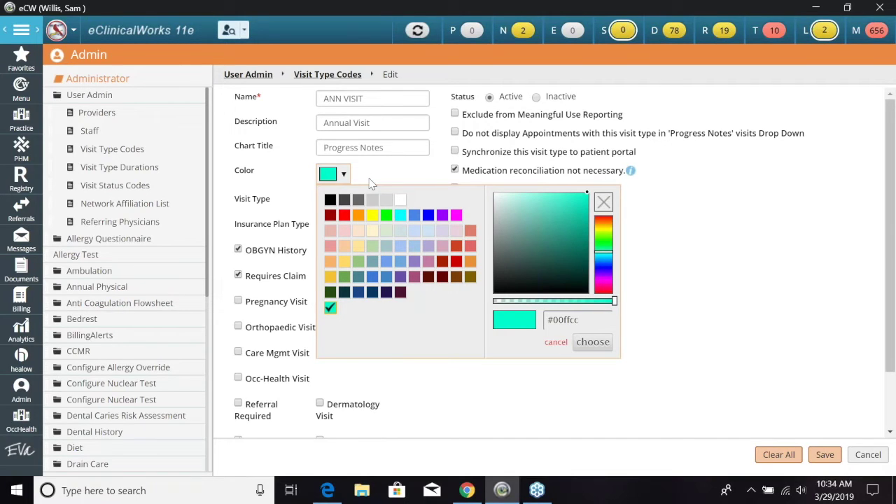
{"action": "left_click", "coordinate": [413, 175]}
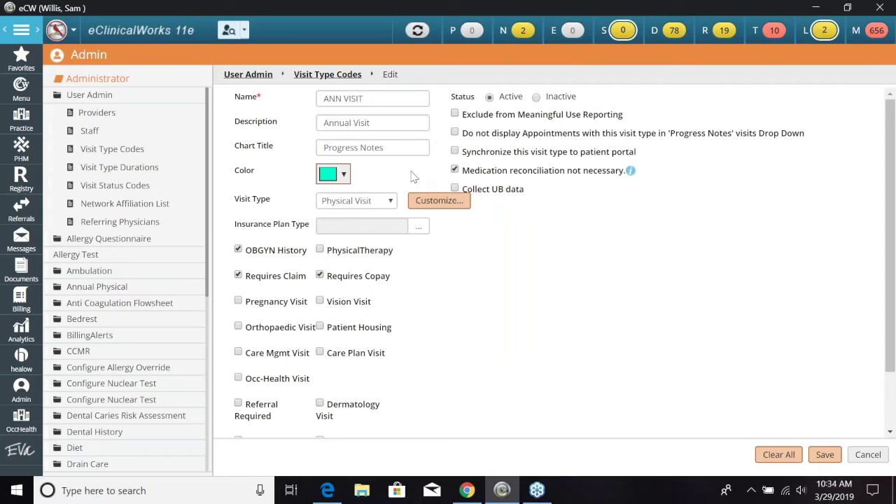
{"action": "left_click", "coordinate": [391, 201]}
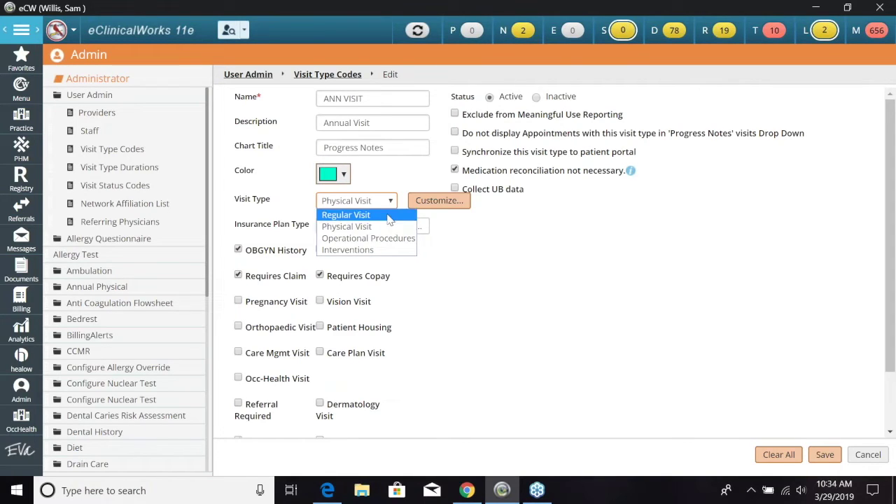
{"action": "left_click", "coordinate": [463, 233]}
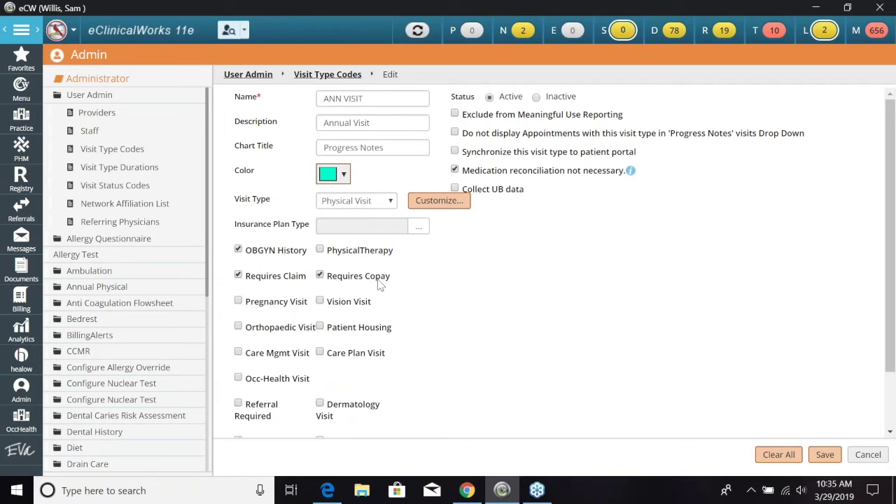
{"action": "scroll", "coordinate": [454, 319], "scroll_direction": "down", "scroll_amount": 1}
{"action": "scroll", "coordinate": [453, 316], "scroll_direction": "down", "scroll_amount": 2}
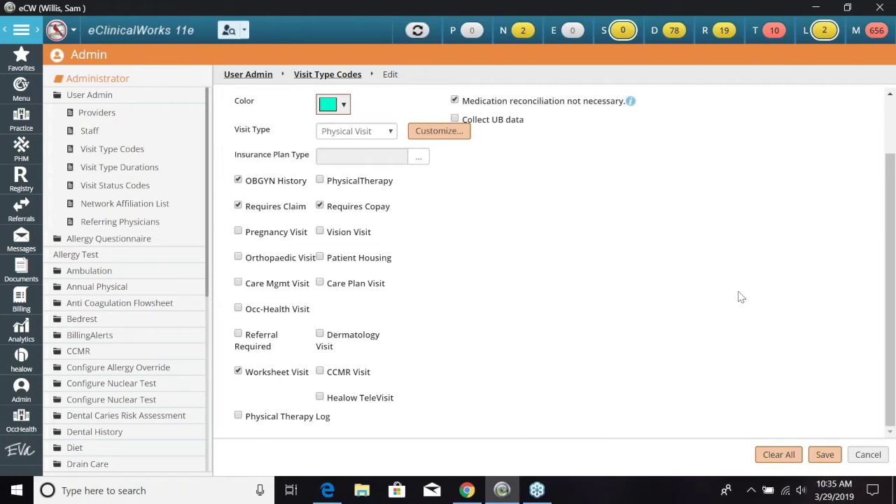
{"action": "scroll", "coordinate": [741, 297], "scroll_direction": "up", "scroll_amount": 2}
{"action": "scroll", "coordinate": [741, 297], "scroll_direction": "up", "scroll_amount": 2}
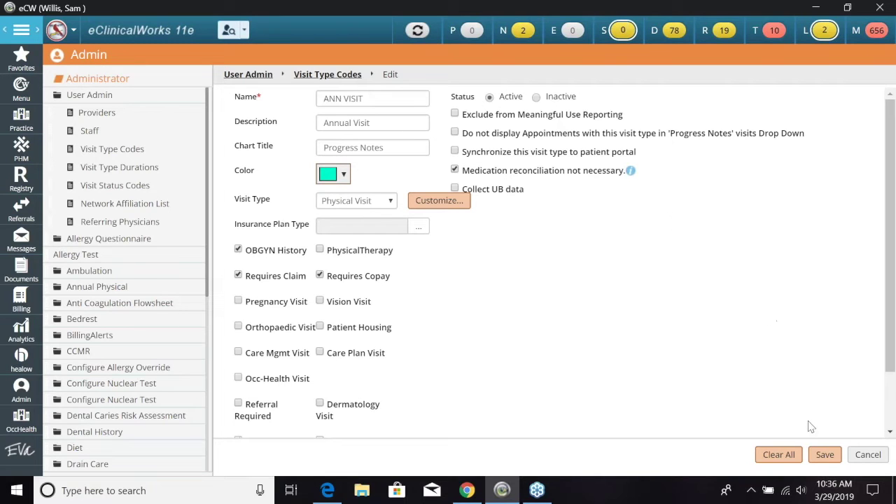
Step: Save the ANN VISIT settings, then cancel out of an empty Add New visit type form
{"action": "left_click", "coordinate": [824, 455]}
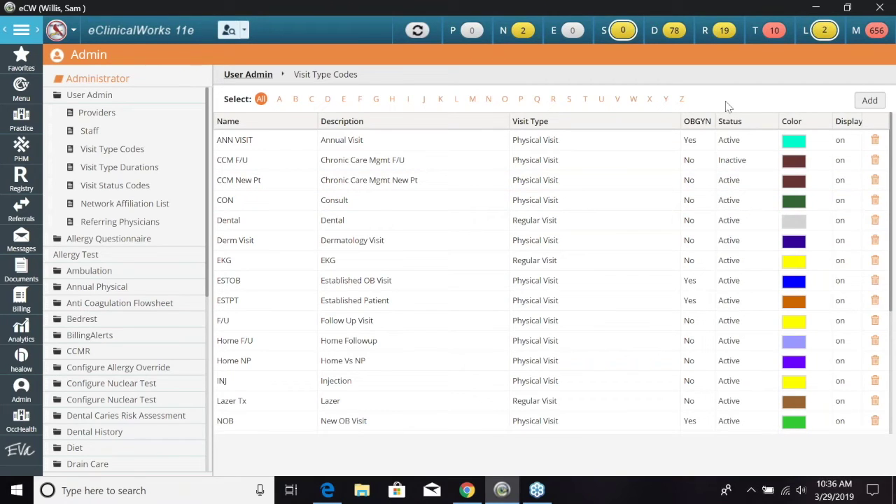
{"action": "left_click", "coordinate": [868, 102]}
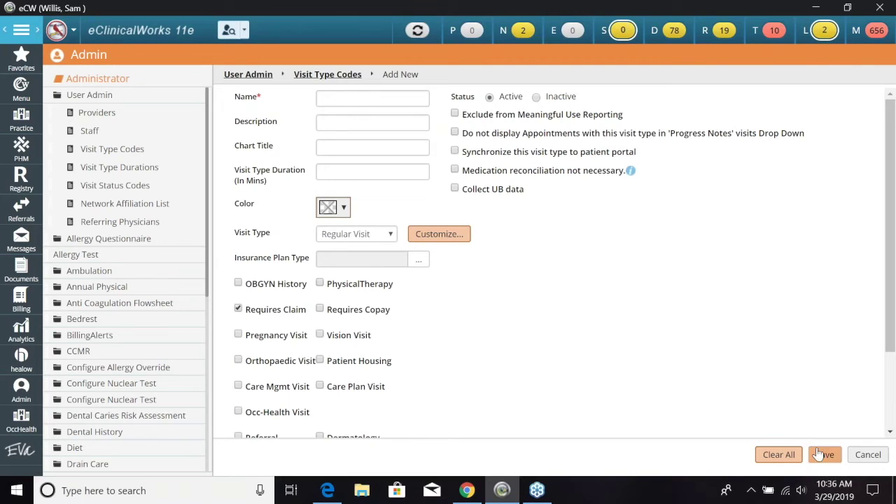
{"action": "left_click", "coordinate": [866, 455]}
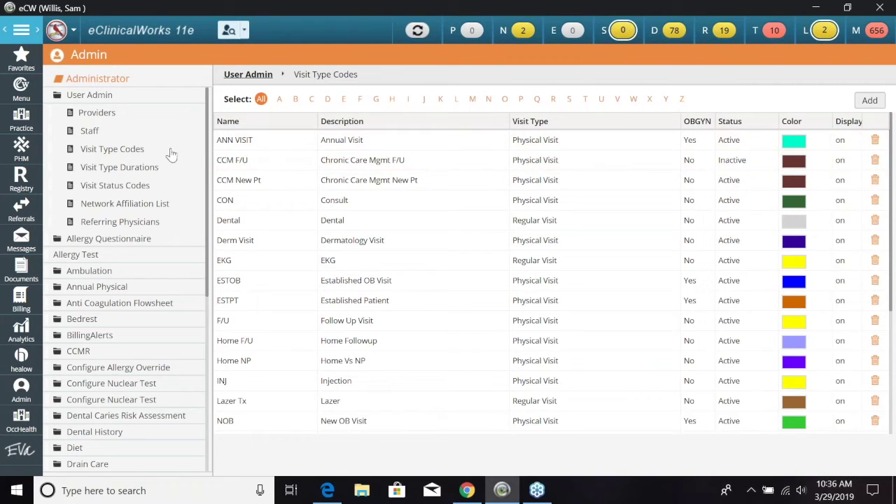
Step: Review Visit Type Durations for the current provider, e.g. ANN VISIT at 30 minutes
{"action": "left_click", "coordinate": [126, 172]}
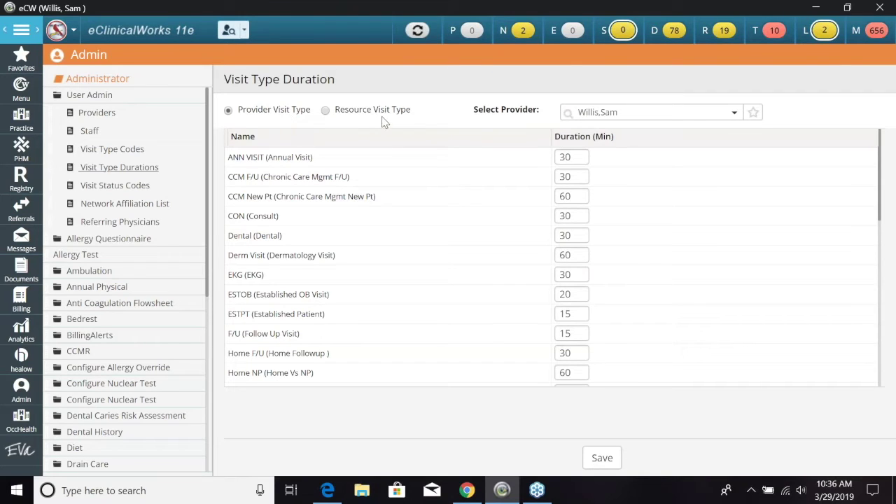
{"action": "left_click", "coordinate": [734, 112]}
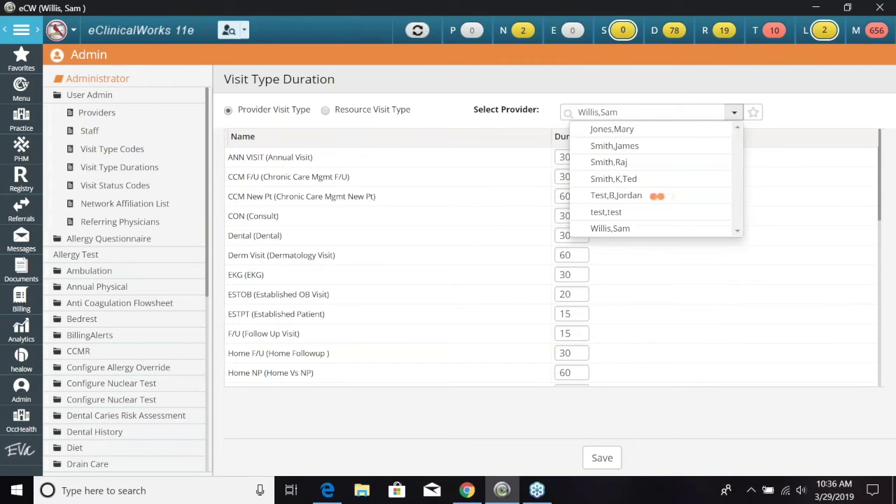
{"action": "left_click", "coordinate": [805, 119]}
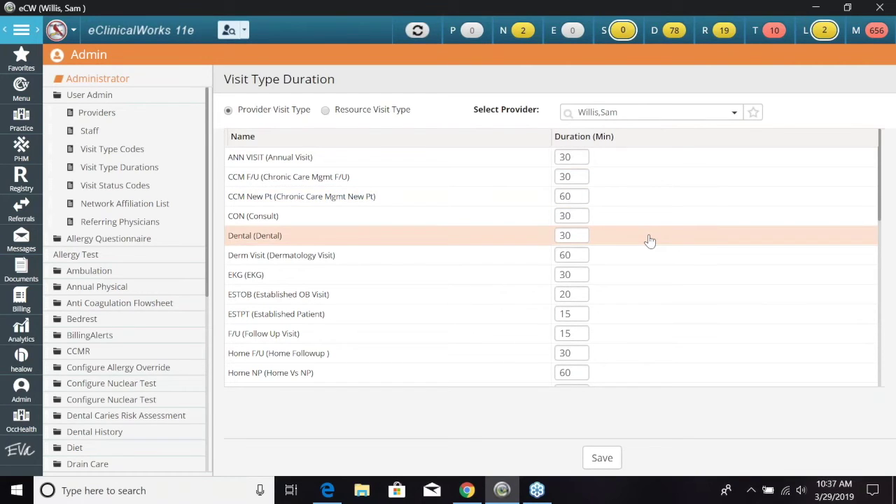
{"action": "scroll", "coordinate": [650, 240], "scroll_direction": "down", "scroll_amount": 5}
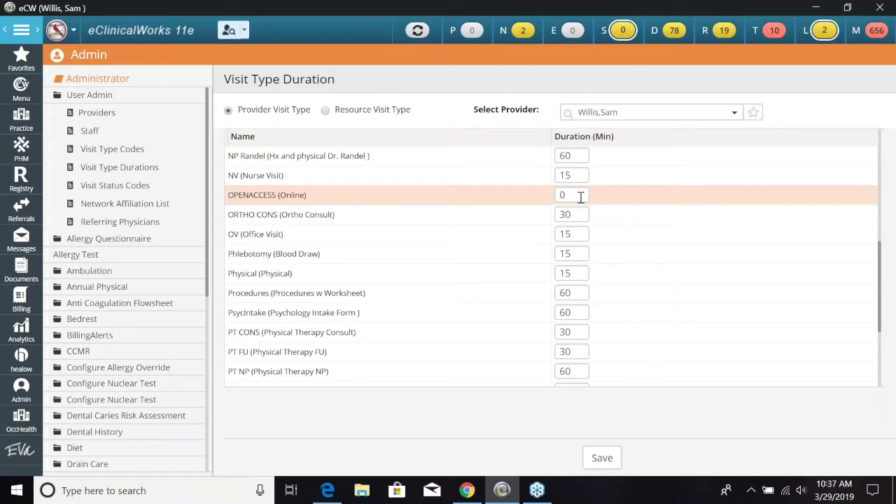
{"action": "scroll", "coordinate": [640, 216], "scroll_direction": "up", "scroll_amount": 10}
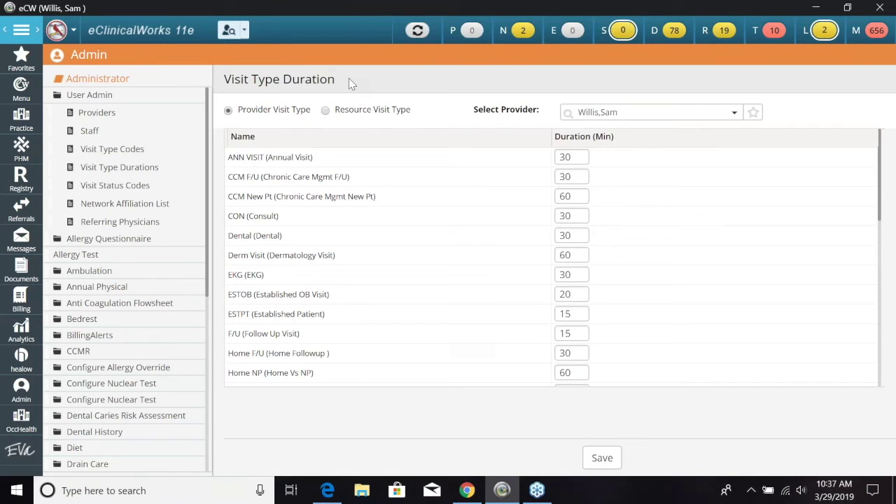
Step: Open the Visit Status Codes list, edit the ARR Check-In status and save it
{"action": "left_click", "coordinate": [107, 186]}
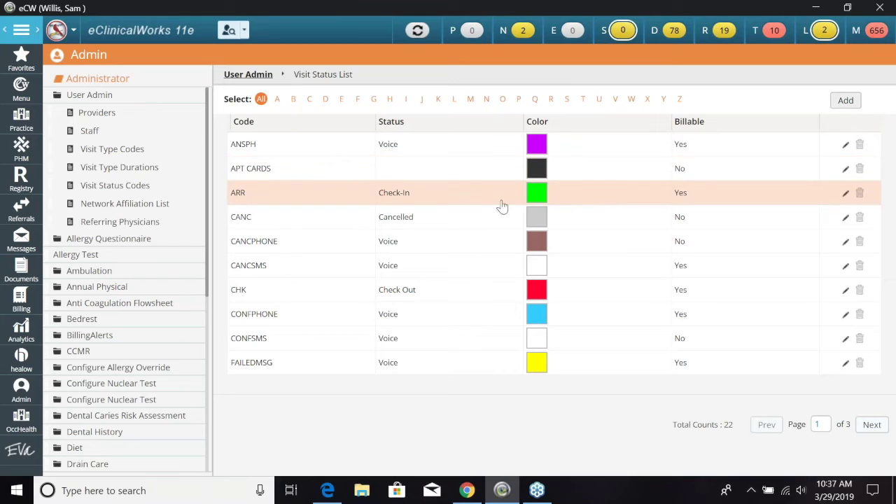
{"action": "left_click", "coordinate": [434, 198]}
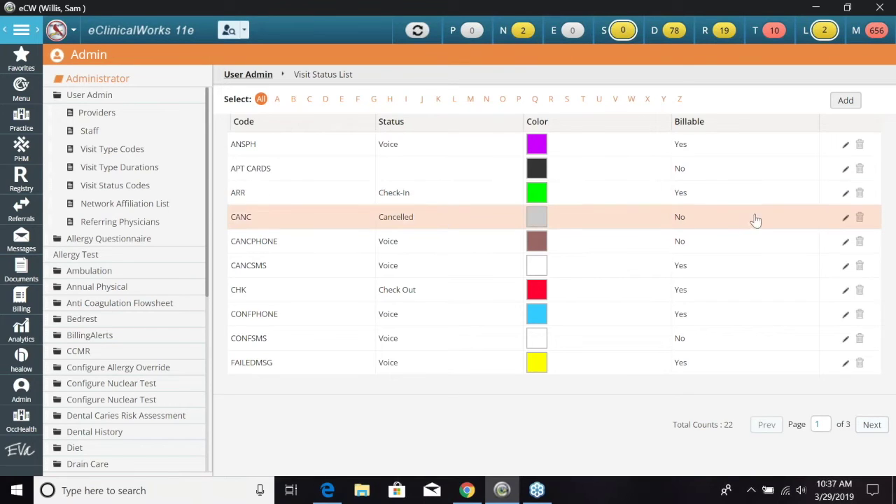
{"action": "left_click", "coordinate": [846, 195]}
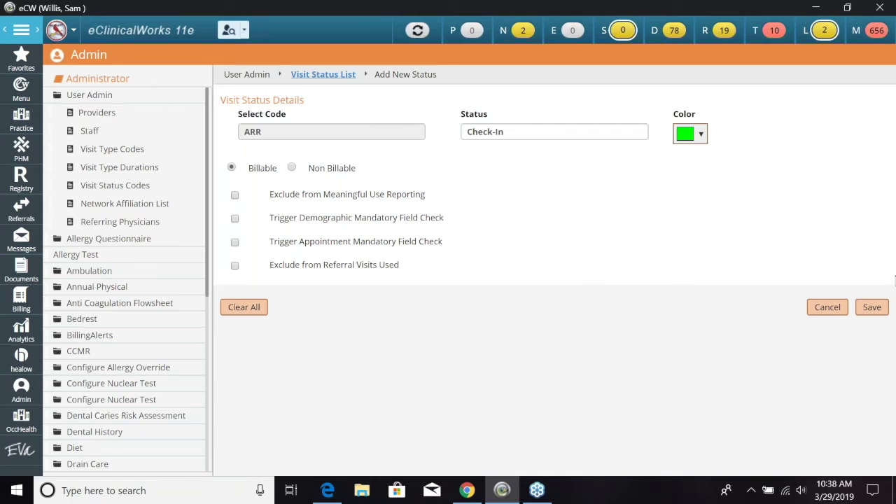
{"action": "left_click", "coordinate": [872, 308]}
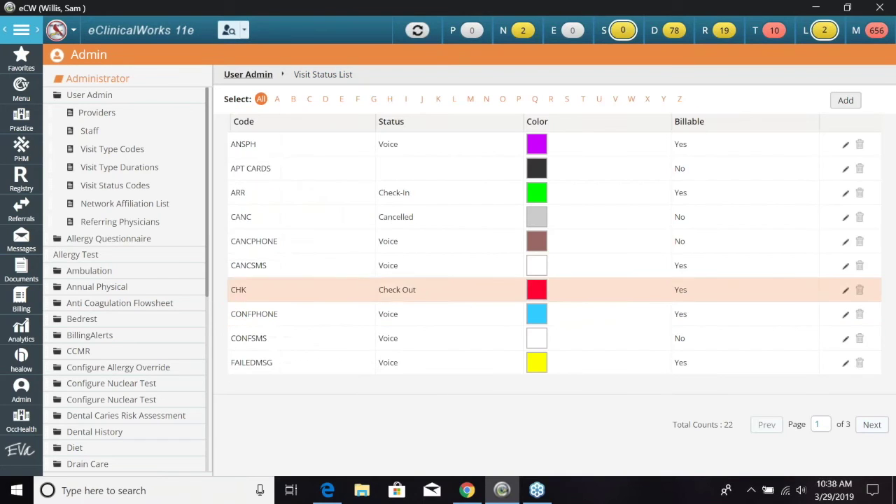
Step: Create billable status code 'Ex 1' named 'Exam 1' in light blue and save it
{"action": "left_click", "coordinate": [845, 103]}
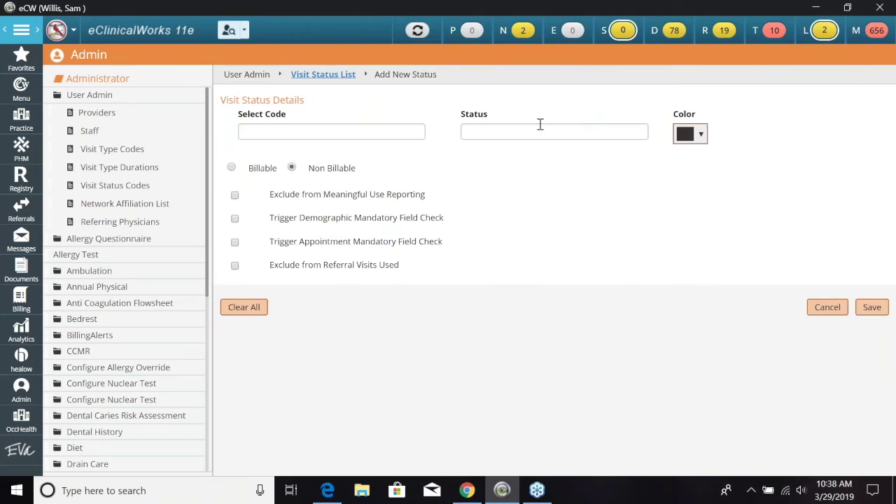
{"action": "left_click", "coordinate": [366, 130]}
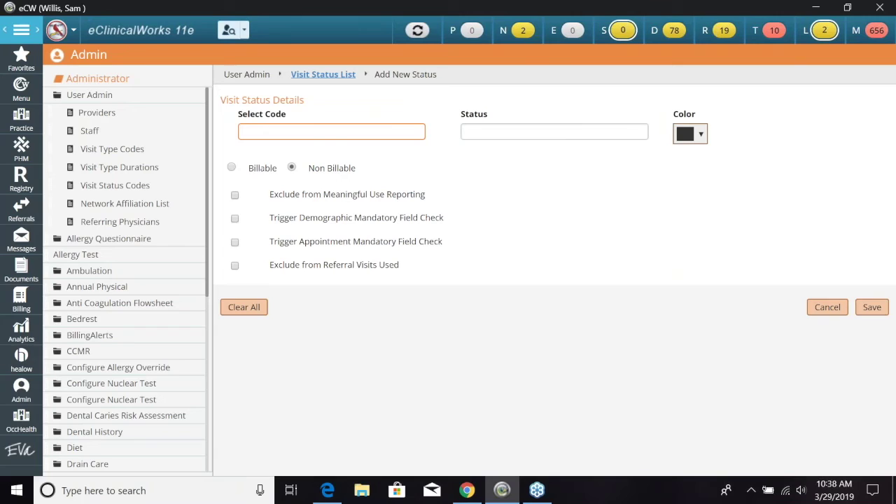
{"action": "type", "text": "Ex 1"}
{"action": "left_click", "coordinate": [493, 132]}
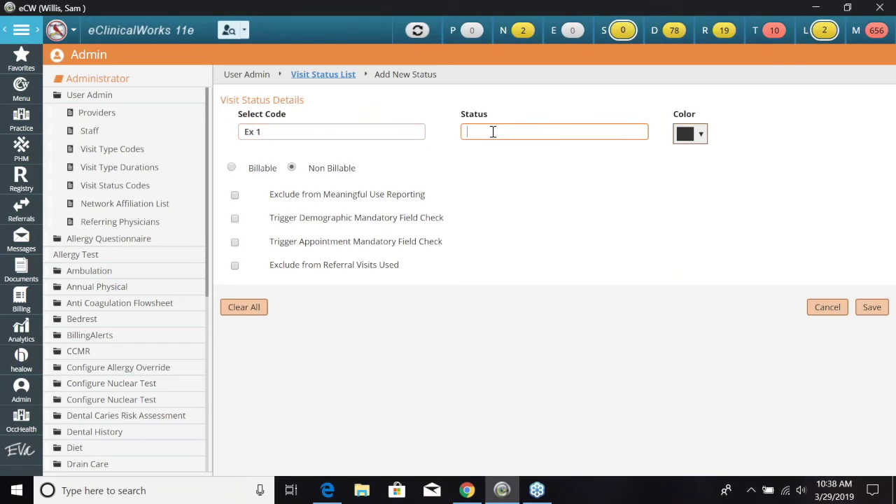
{"action": "type", "text": "Exam 1"}
{"action": "left_click", "coordinate": [701, 135]}
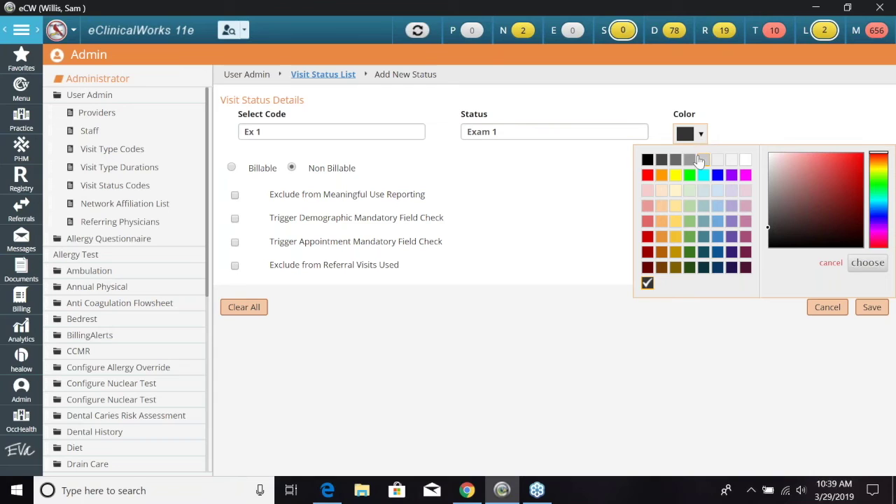
{"action": "left_click", "coordinate": [717, 209]}
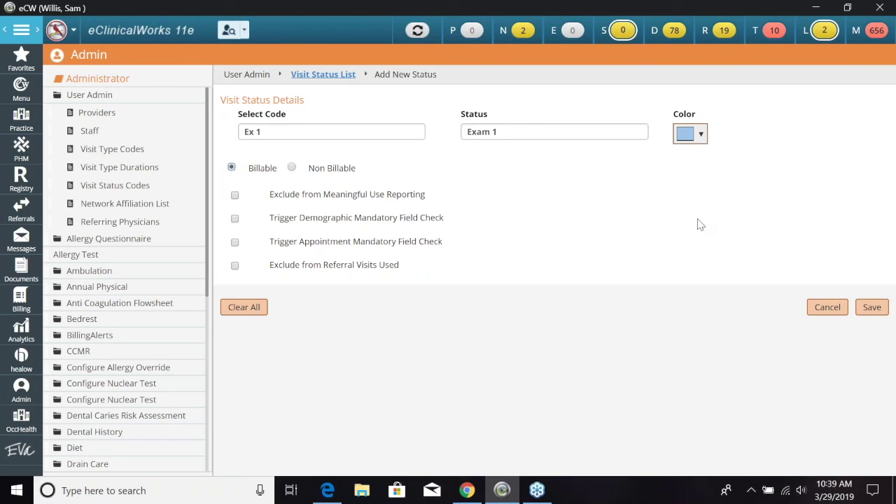
{"action": "left_click", "coordinate": [872, 308]}
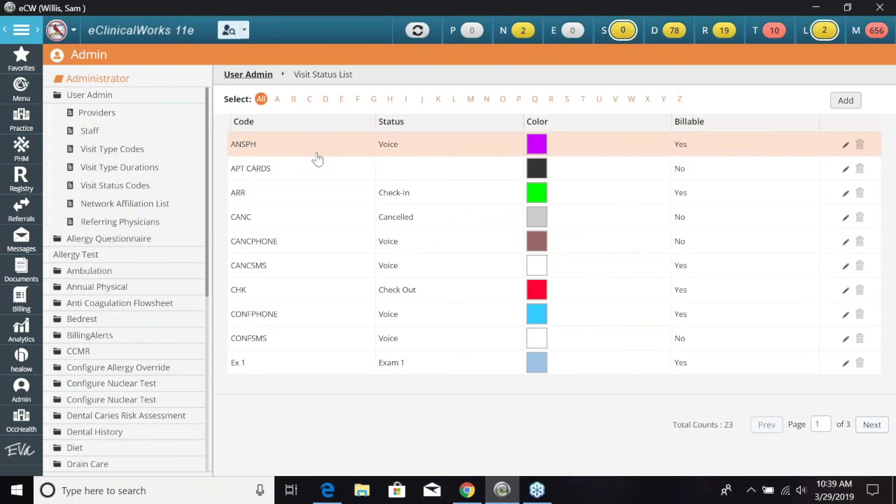
Step: In Resource Scheduling, create a 02:40 PM appointment and choose the 40Y patient from a 'tes' search
{"action": "left_click", "coordinate": [23, 122]}
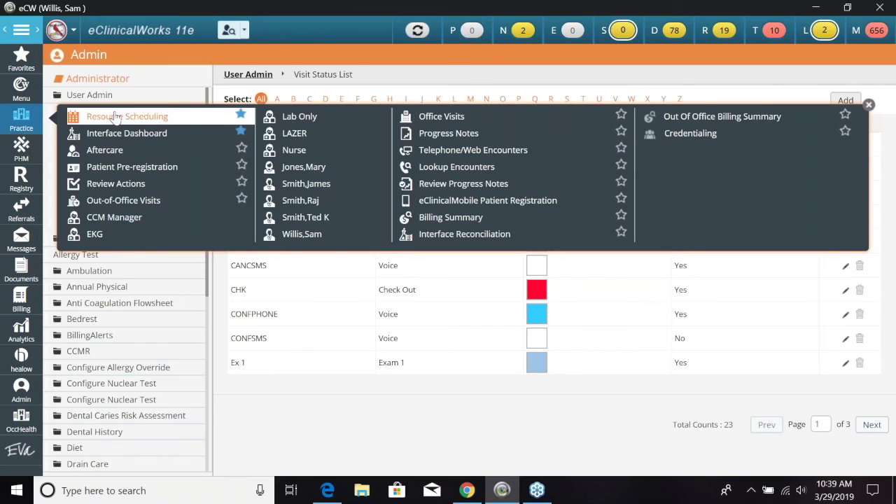
{"action": "scroll", "coordinate": [540, 260], "scroll_direction": "down", "scroll_amount": 10}
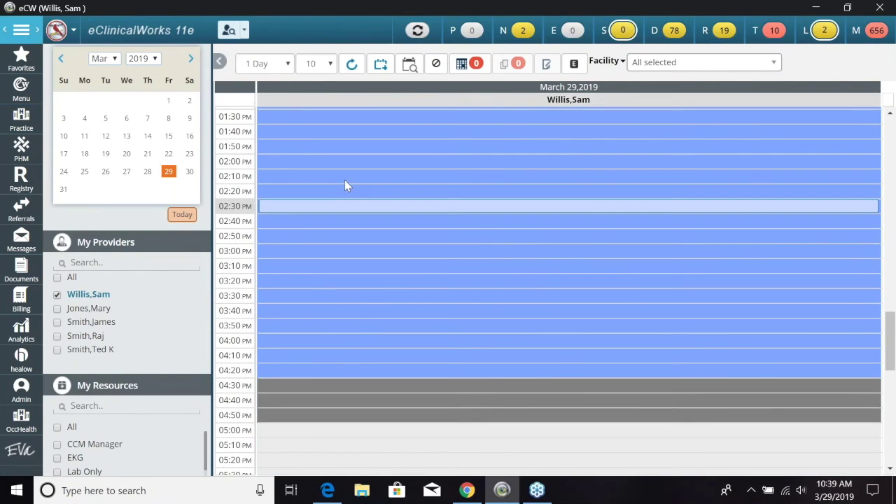
{"action": "double_click", "coordinate": [336, 209]}
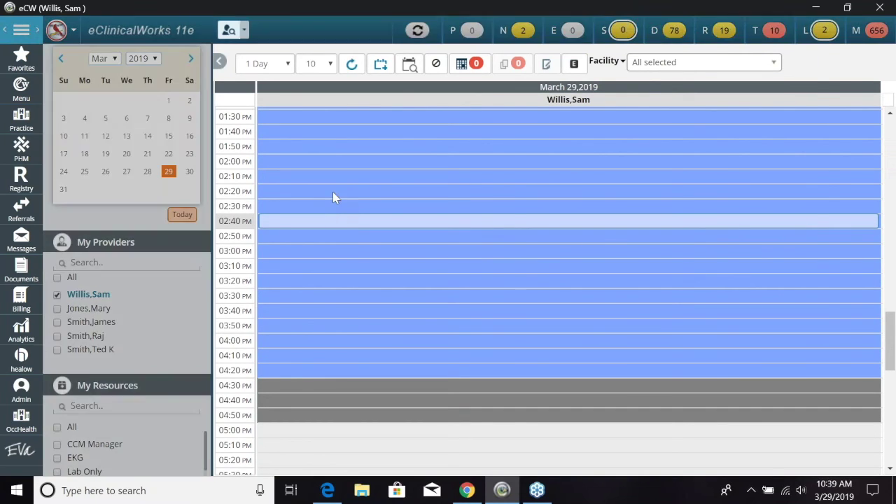
{"action": "type", "text": "test"}
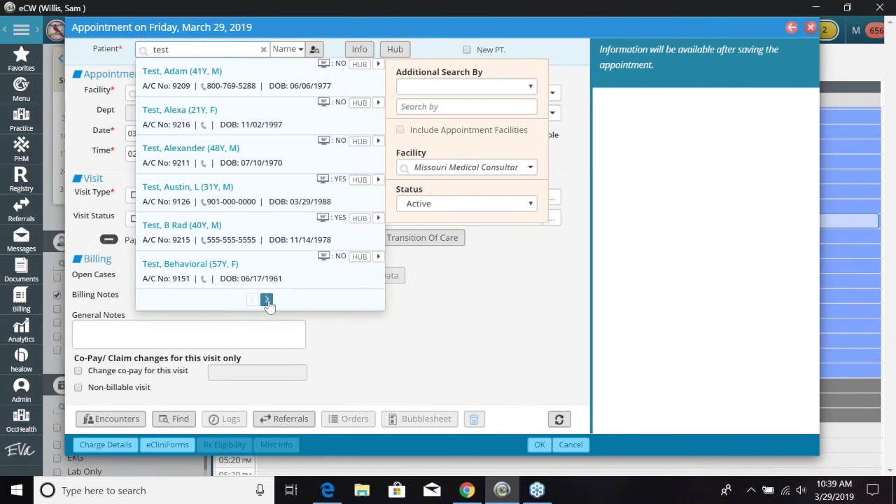
{"action": "left_click", "coordinate": [266, 299]}
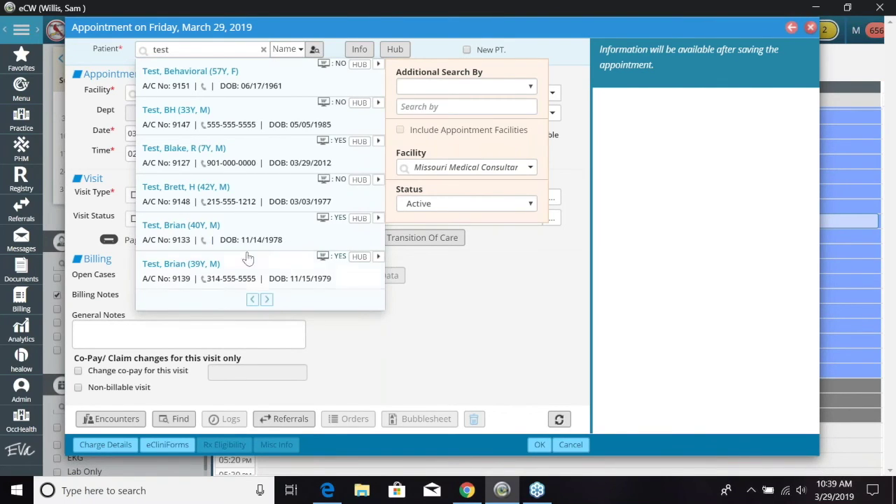
{"action": "left_click", "coordinate": [228, 233]}
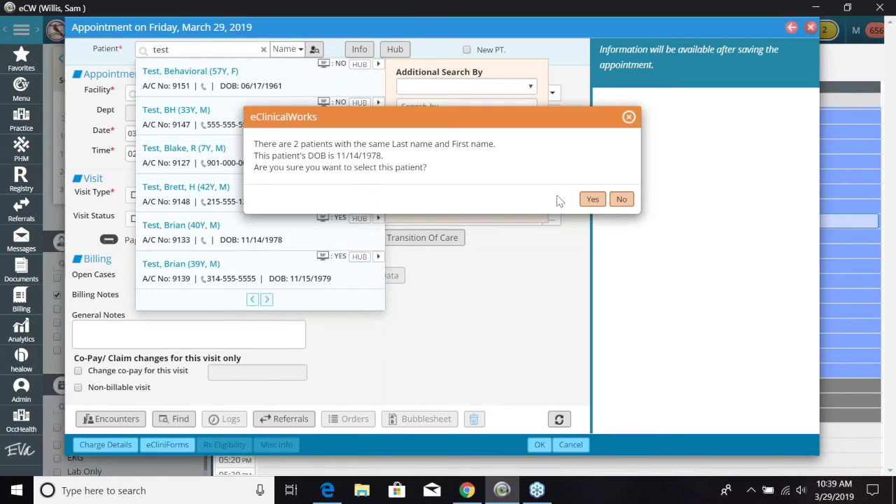
{"action": "left_click", "coordinate": [592, 199]}
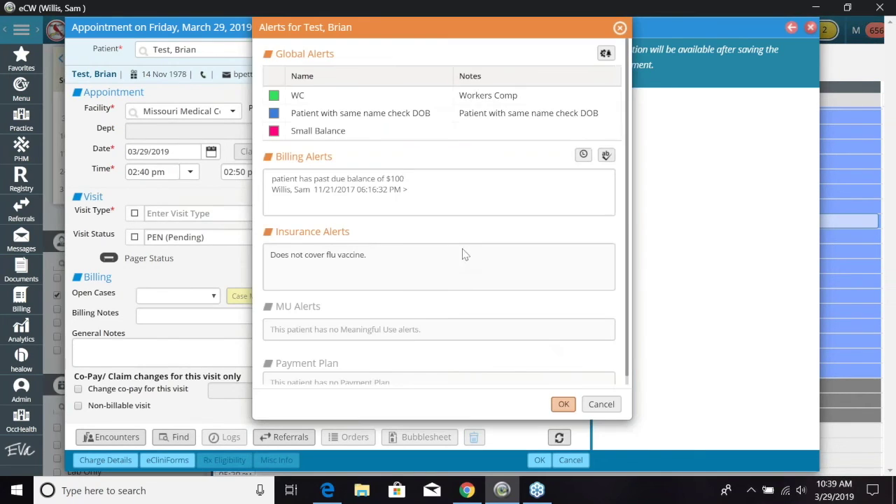
Step: Dismiss the patient alerts and set Visit Type ANN VISIT with Visit Status ARR (Check-In)
{"action": "left_click", "coordinate": [564, 404]}
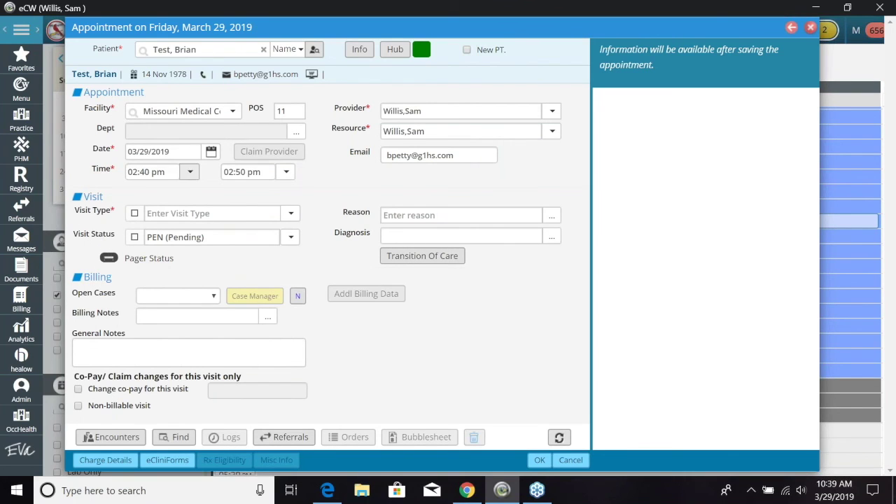
{"action": "left_click", "coordinate": [294, 215]}
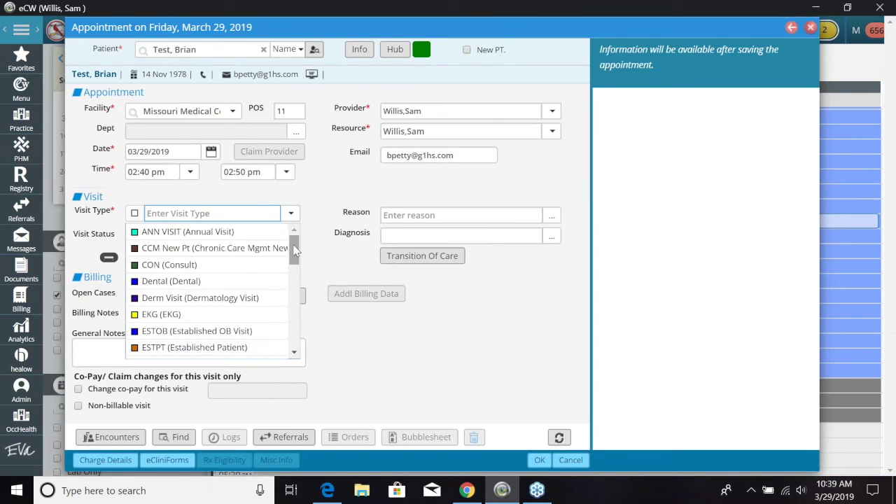
{"action": "mouse_move", "coordinate": [294, 252]}
{"action": "left_mouse_down"}
{"action": "mouse_move", "coordinate": [293, 334]}
{"action": "mouse_move", "coordinate": [297, 241]}
{"action": "left_mouse_up"}
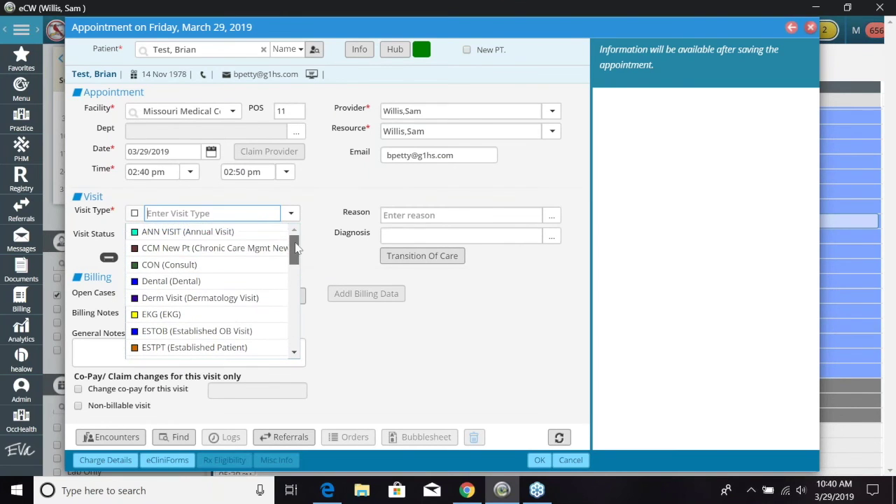
{"action": "left_click", "coordinate": [194, 234]}
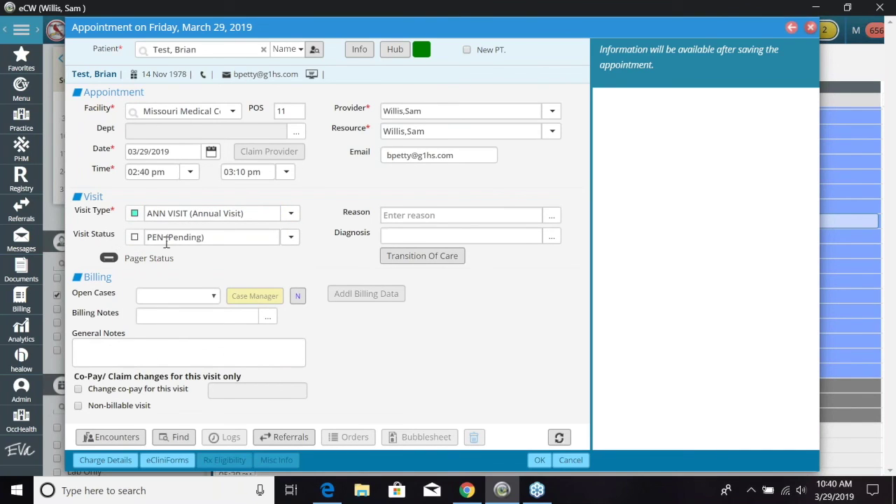
{"action": "left_click", "coordinate": [292, 239]}
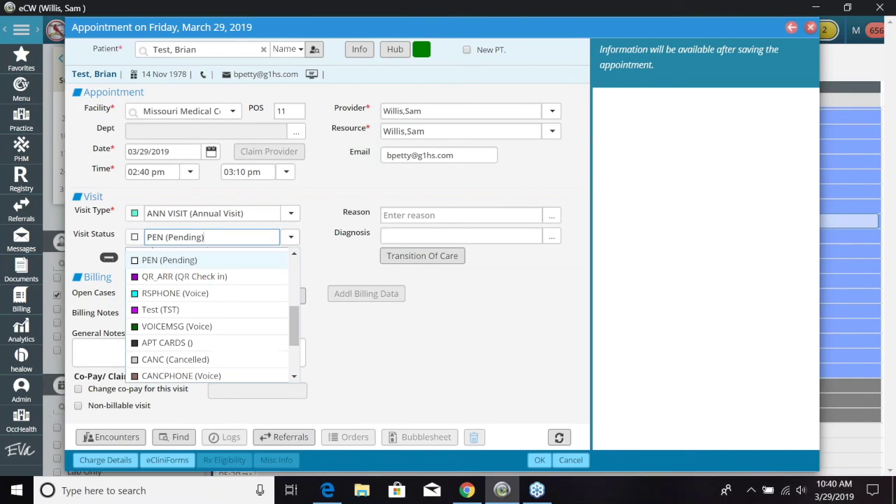
{"action": "scroll", "coordinate": [294, 313], "scroll_direction": "up", "scroll_amount": 1}
{"action": "left_click_drag", "start_coordinate": [294, 313], "coordinate": [297, 268]}
{"action": "scroll", "coordinate": [296, 273], "scroll_direction": "down", "scroll_amount": 3}
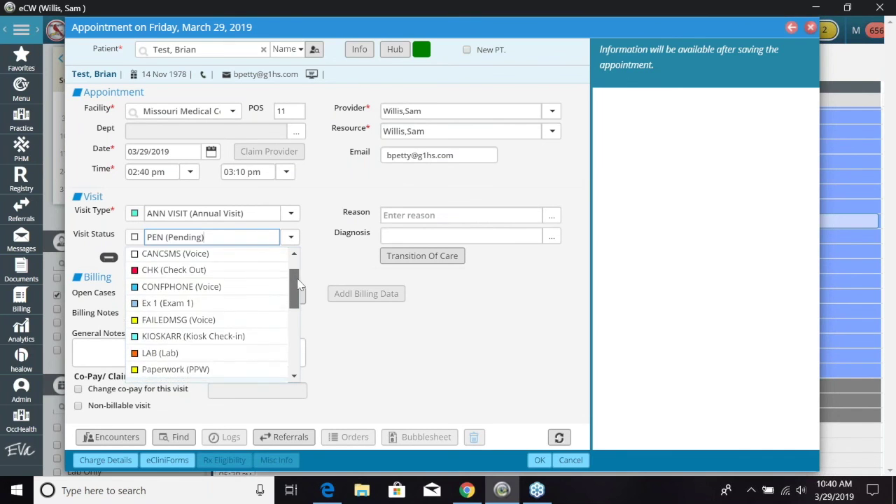
{"action": "scroll", "coordinate": [295, 273], "scroll_direction": "up", "scroll_amount": 3}
{"action": "scroll", "coordinate": [295, 273], "scroll_direction": "up", "scroll_amount": 1}
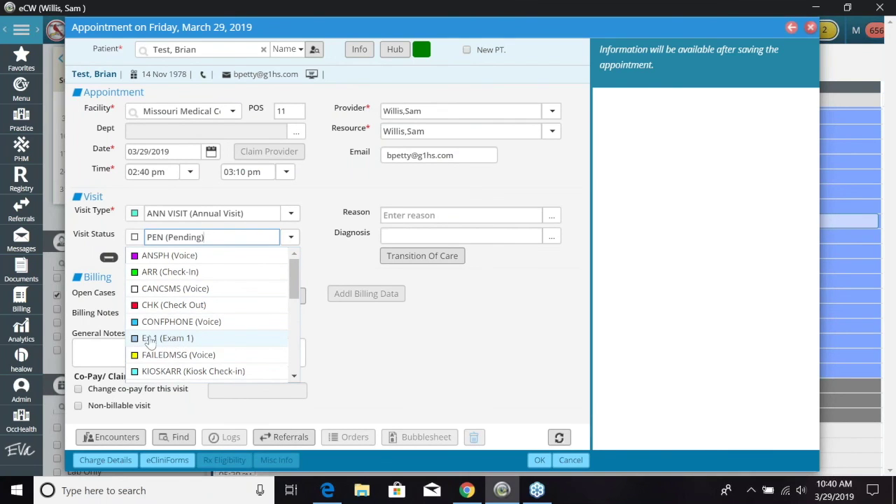
{"action": "left_click", "coordinate": [172, 273]}
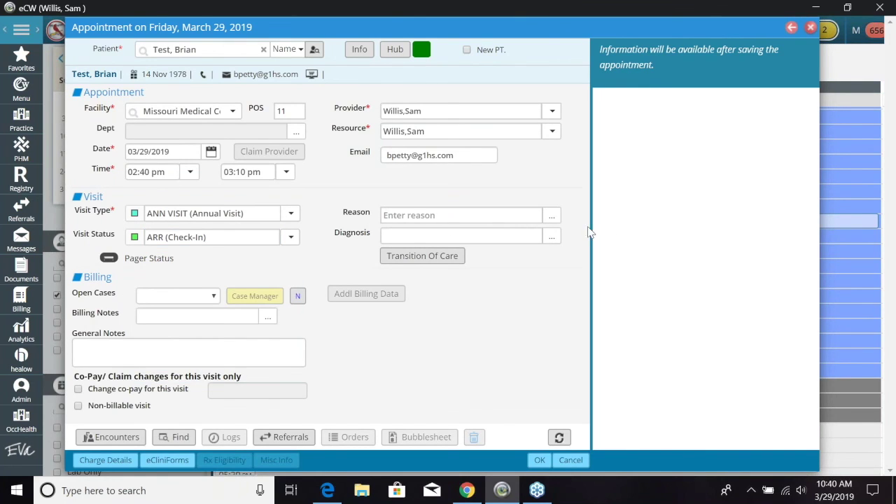
Step: Add the reason '1 month f/u' and save the appointment to the schedule
{"action": "left_click", "coordinate": [551, 215]}
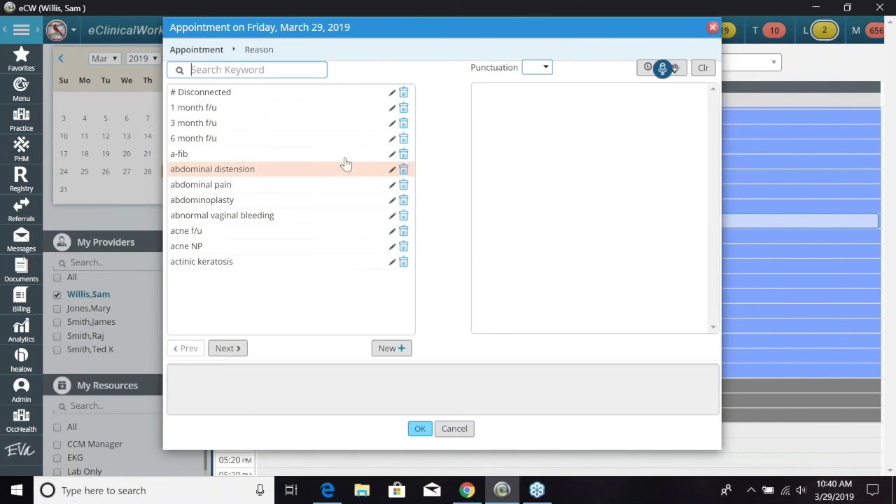
{"action": "left_click", "coordinate": [272, 110]}
{"action": "left_click", "coordinate": [419, 429]}
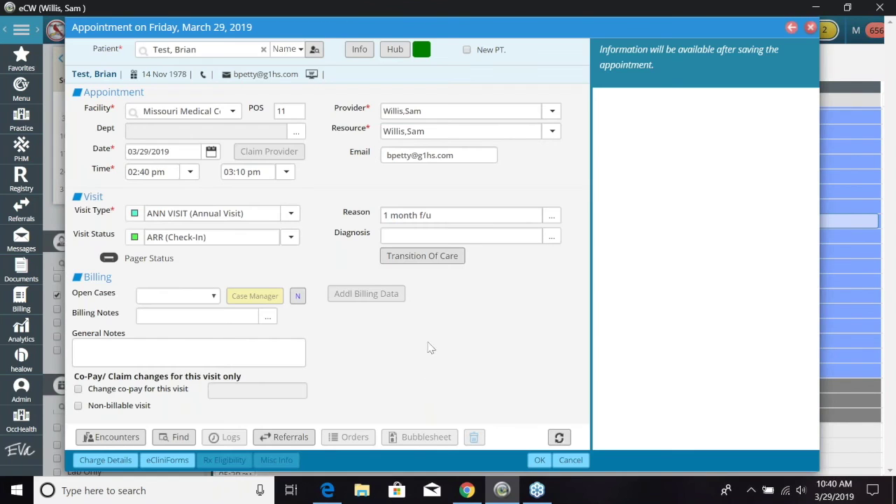
{"action": "left_click", "coordinate": [544, 461]}
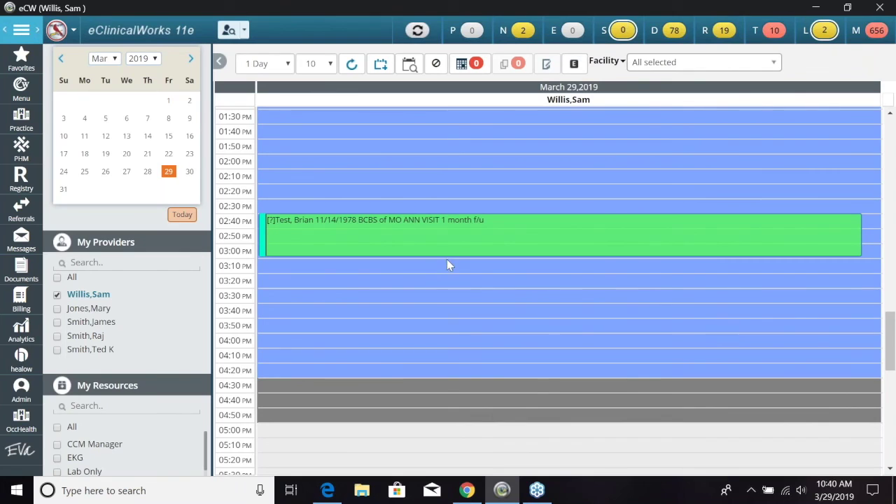